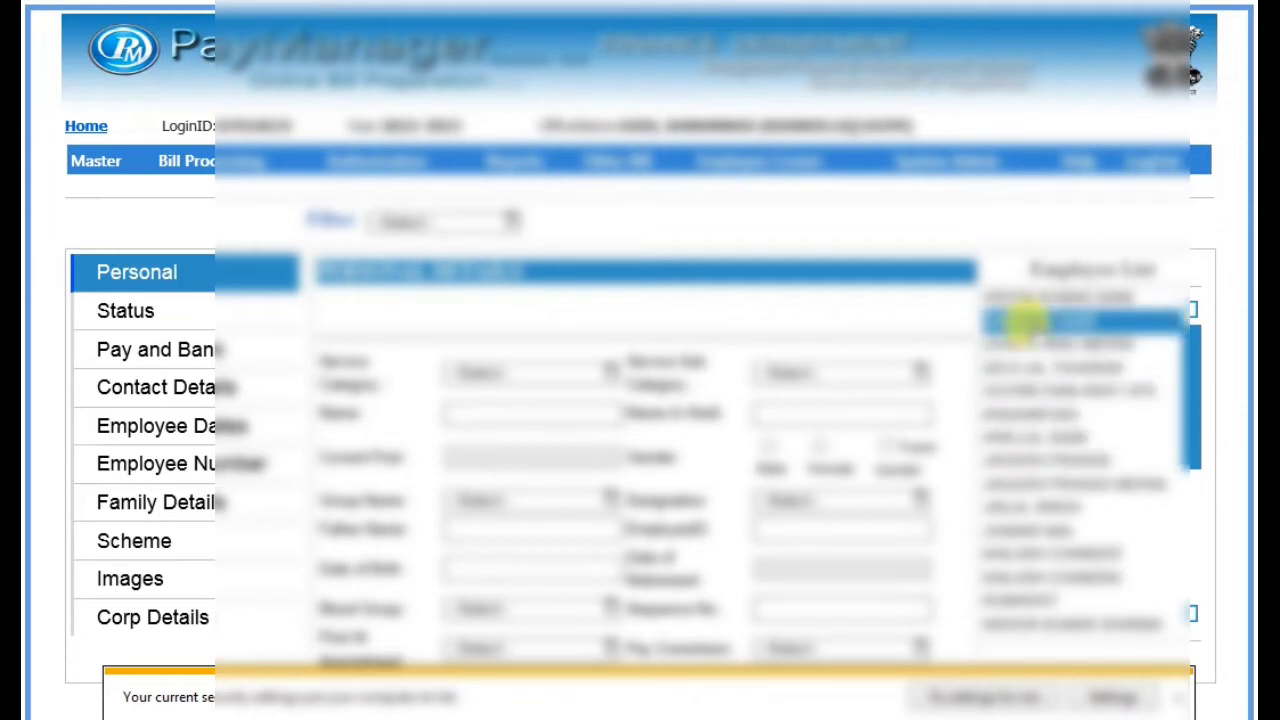
Select the first employee in the employee list and show their Pay and Bank details.
click(1045, 296)
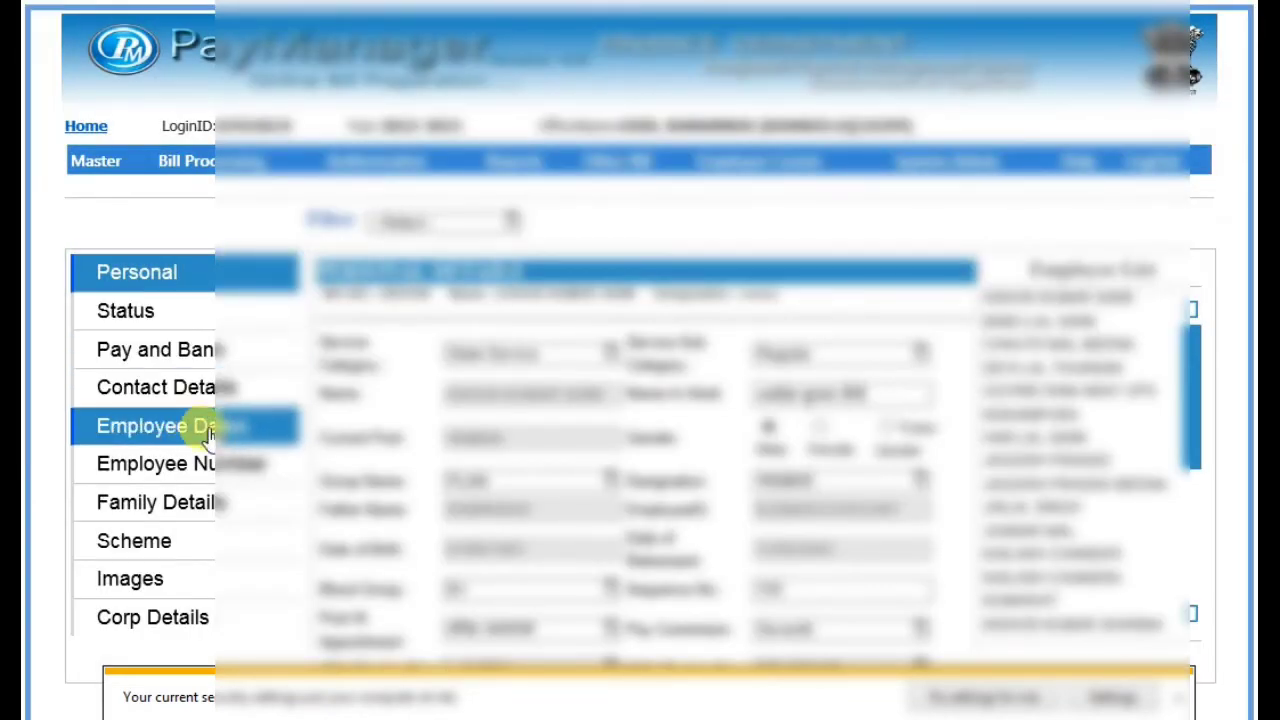
click(180, 350)
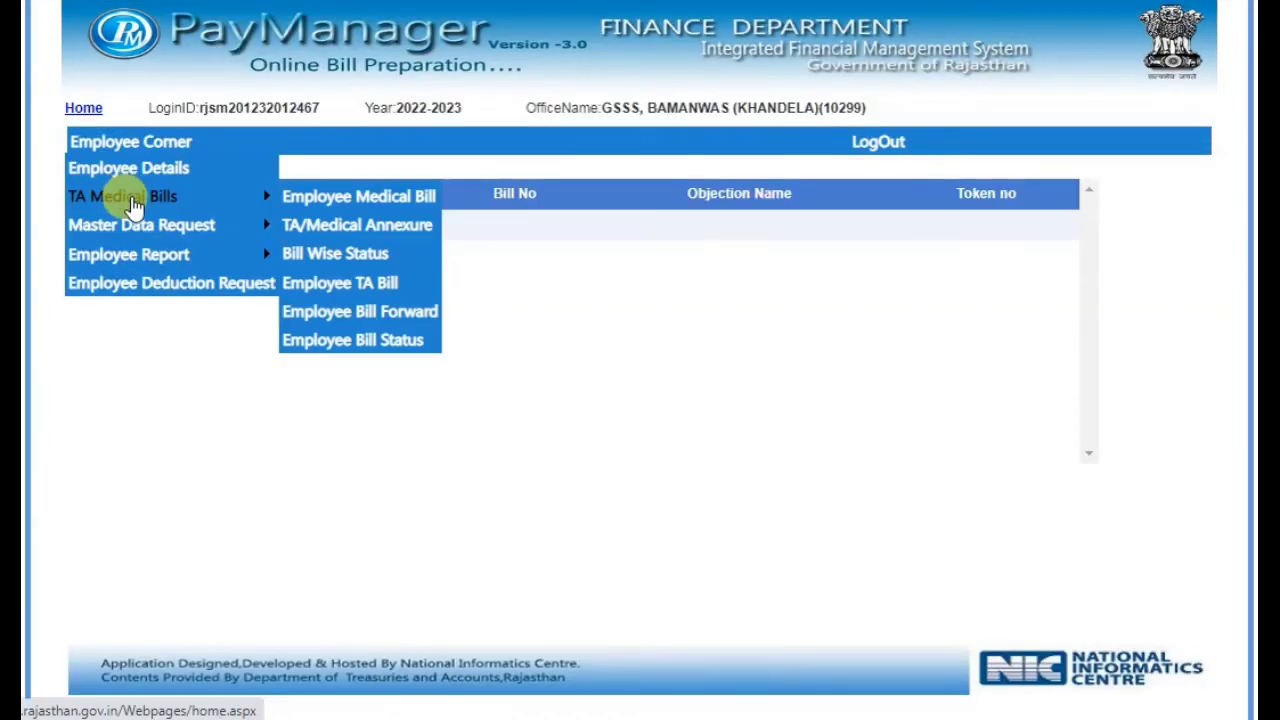
In the employee login, open the IncrementDate entry for editing under Update Emp Pay Date.
mouse_move(130, 220)
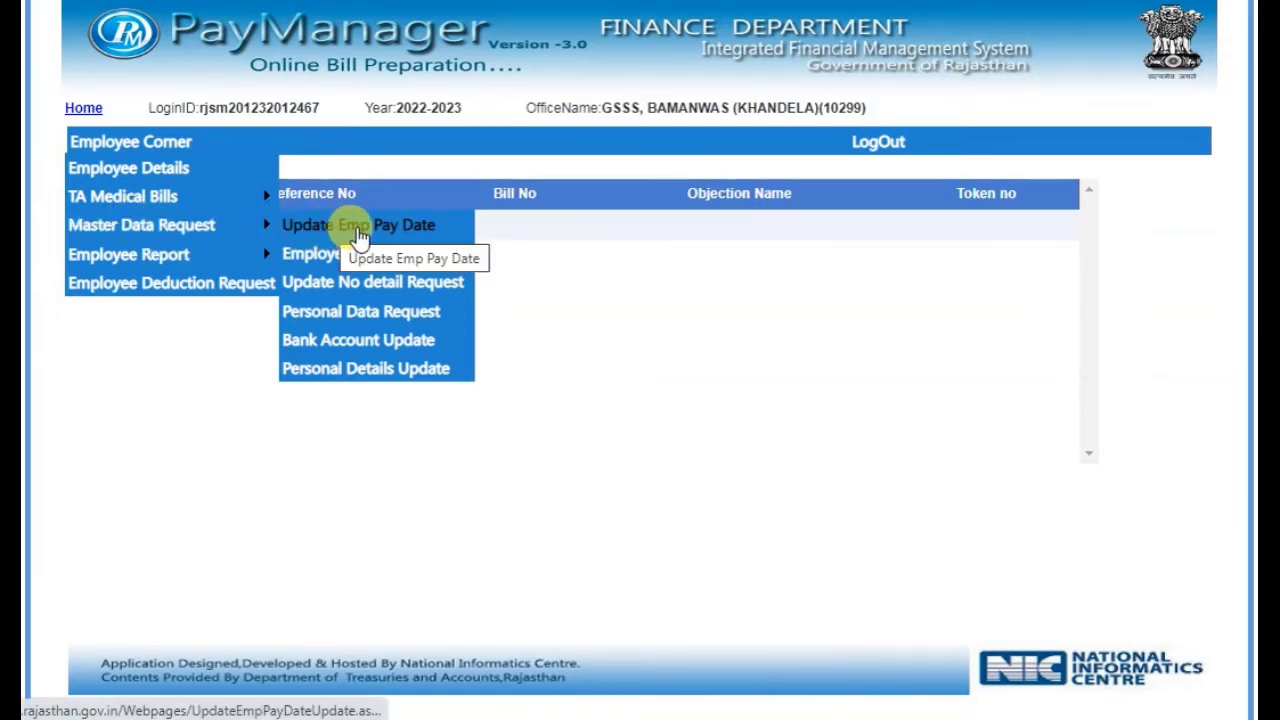
click(382, 236)
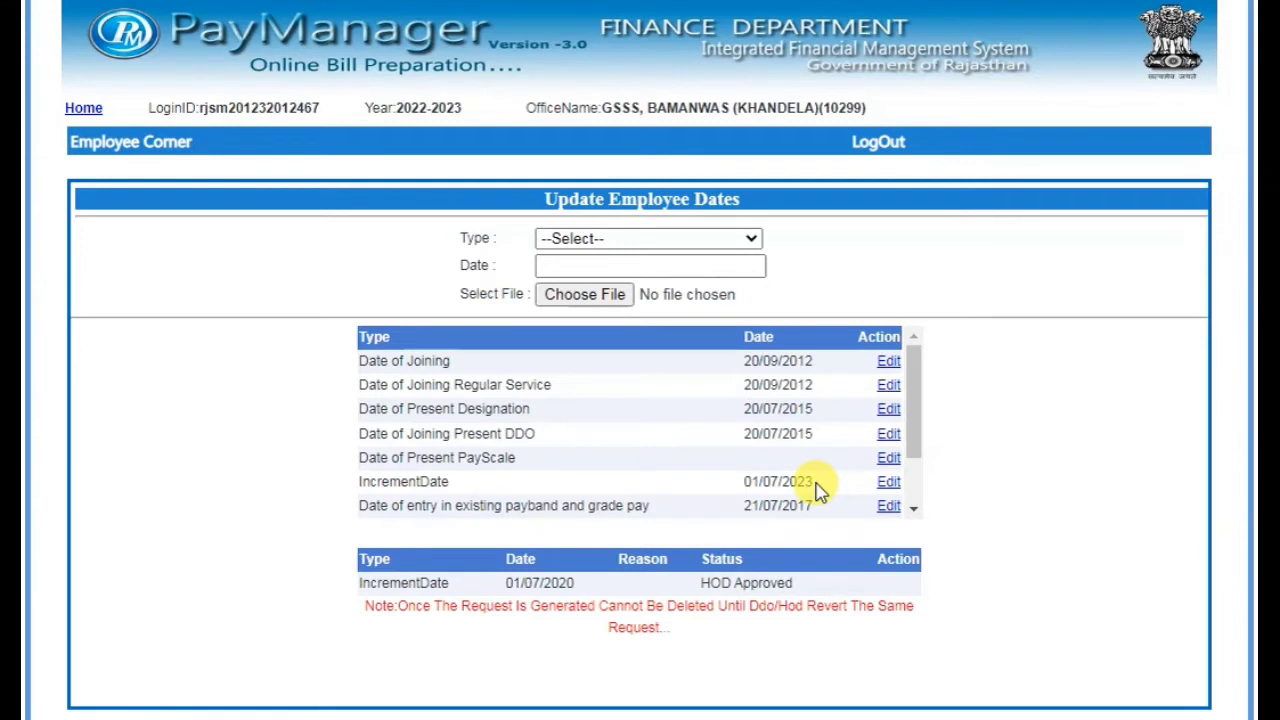
click(888, 486)
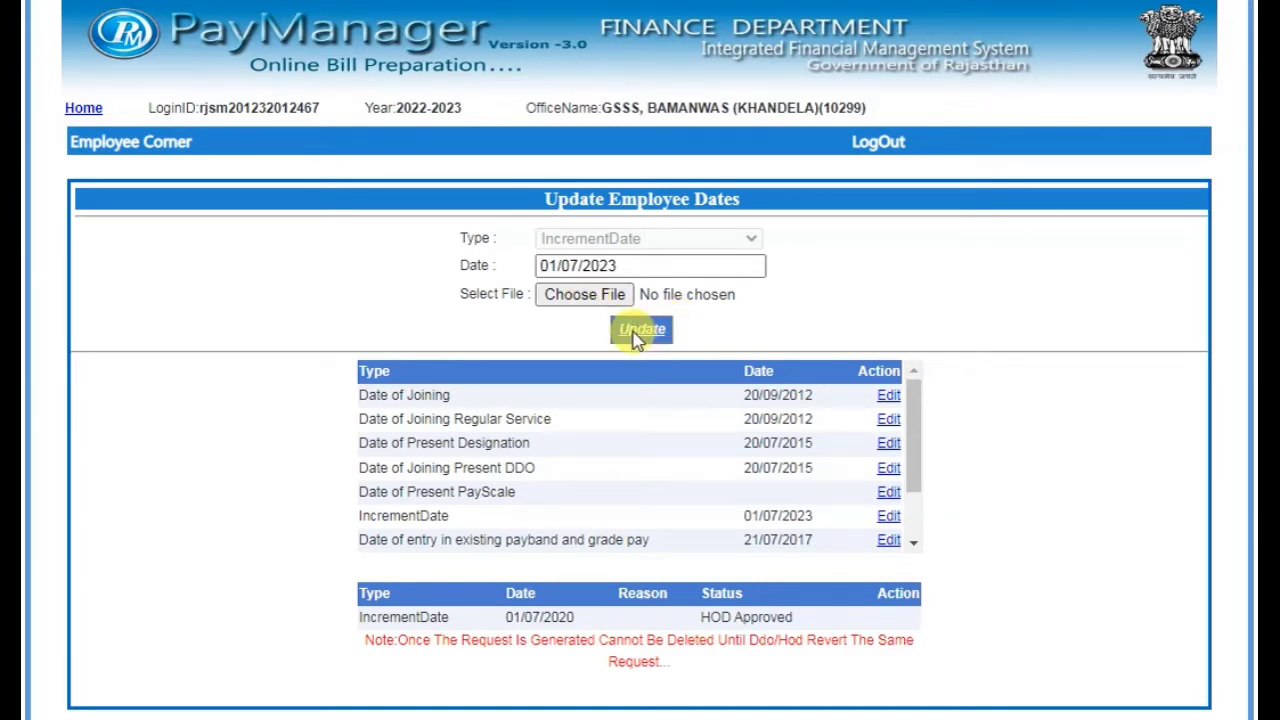
scroll(636, 338, down, 2)
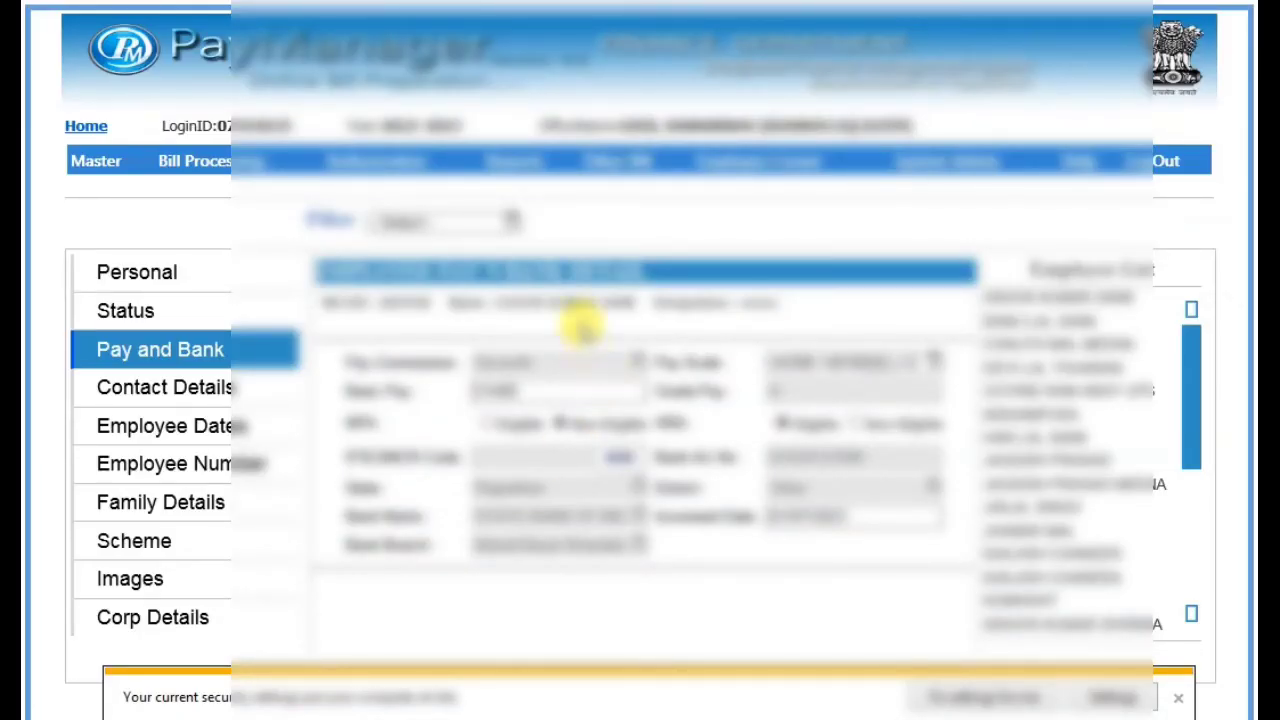
In the DDO login, open the approval page for employee personal details update requests.
mouse_move(350, 161)
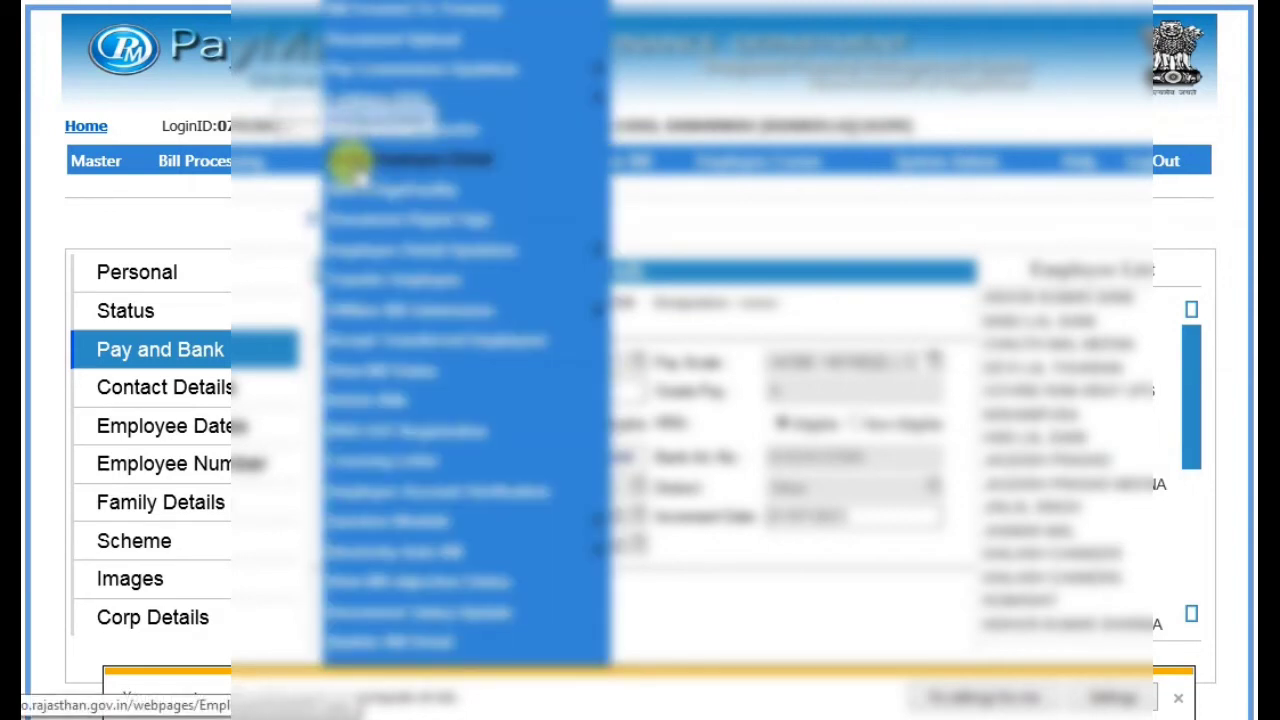
mouse_move(357, 243)
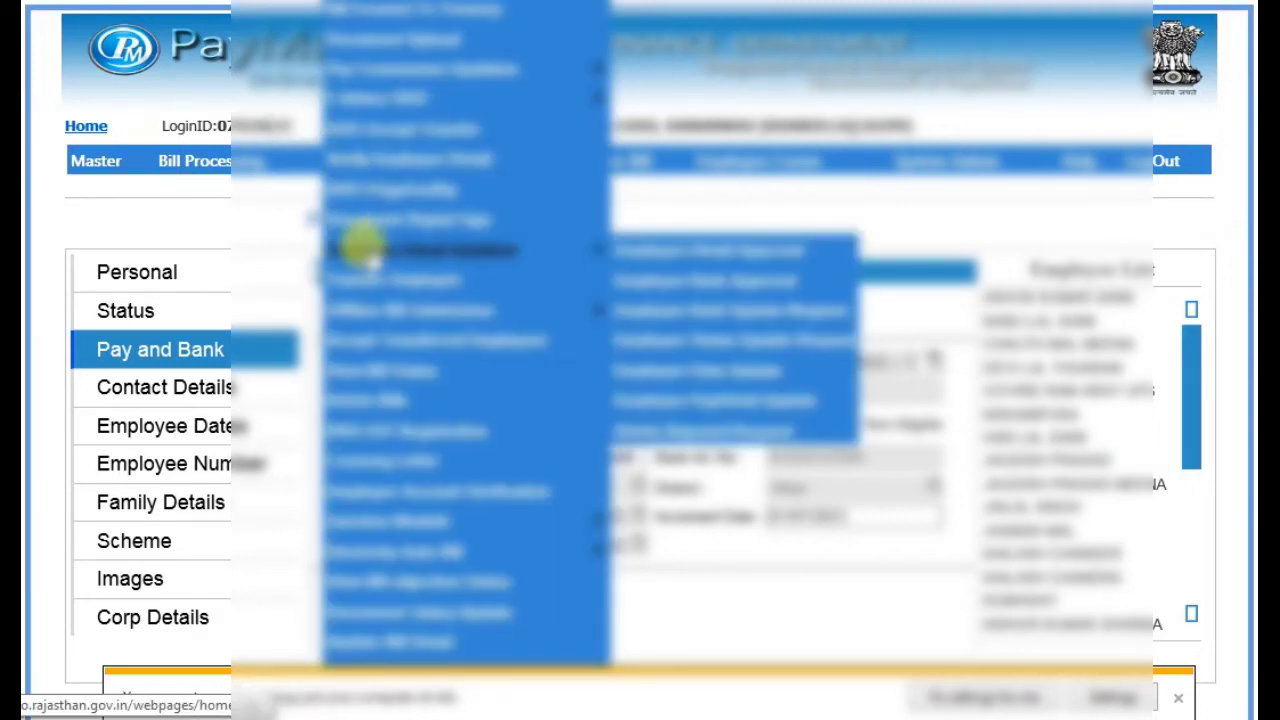
click(688, 251)
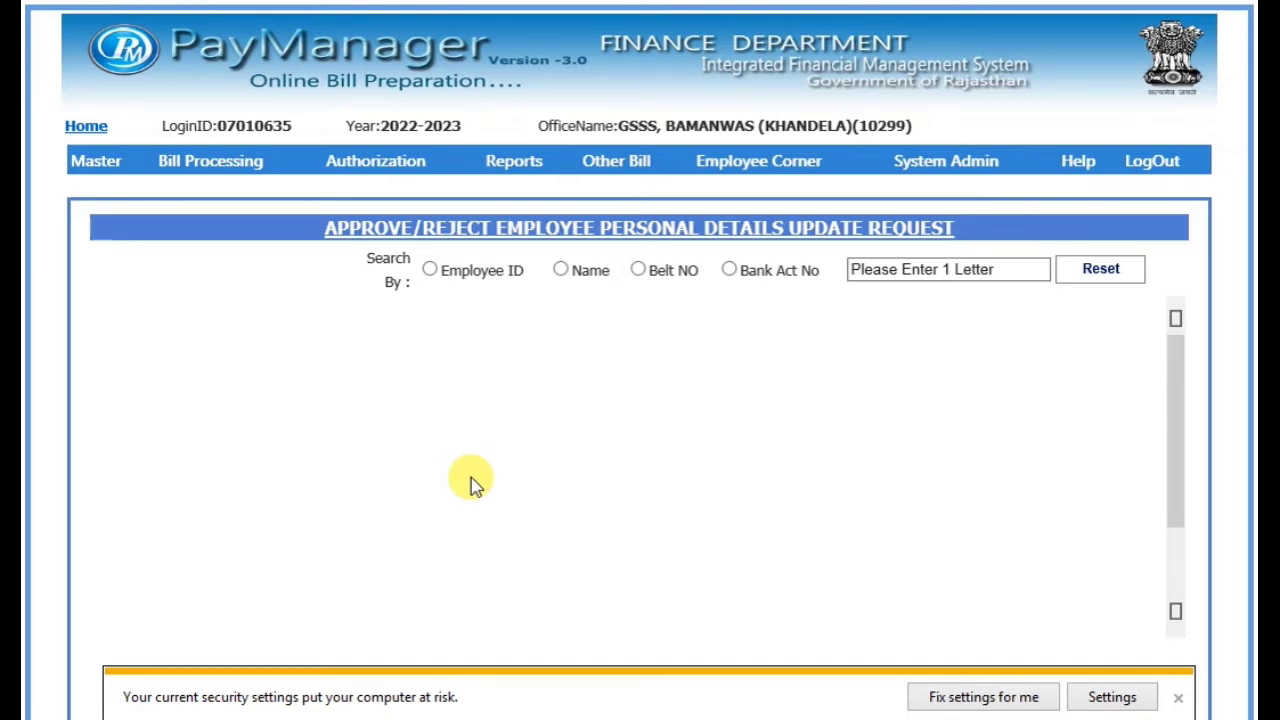
On the Increment Basic page, choose pay commission Seven and the NON PLAN bill, and acknowledge the date-check reminder.
mouse_move(94, 161)
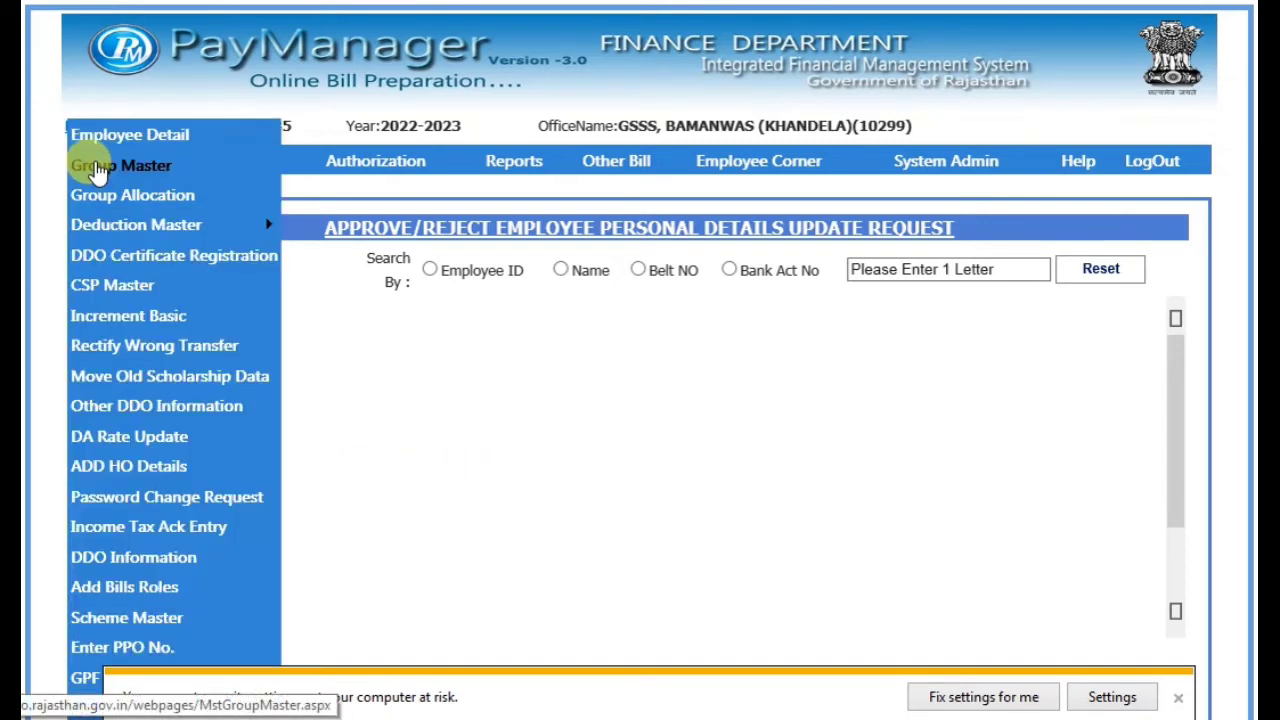
click(120, 316)
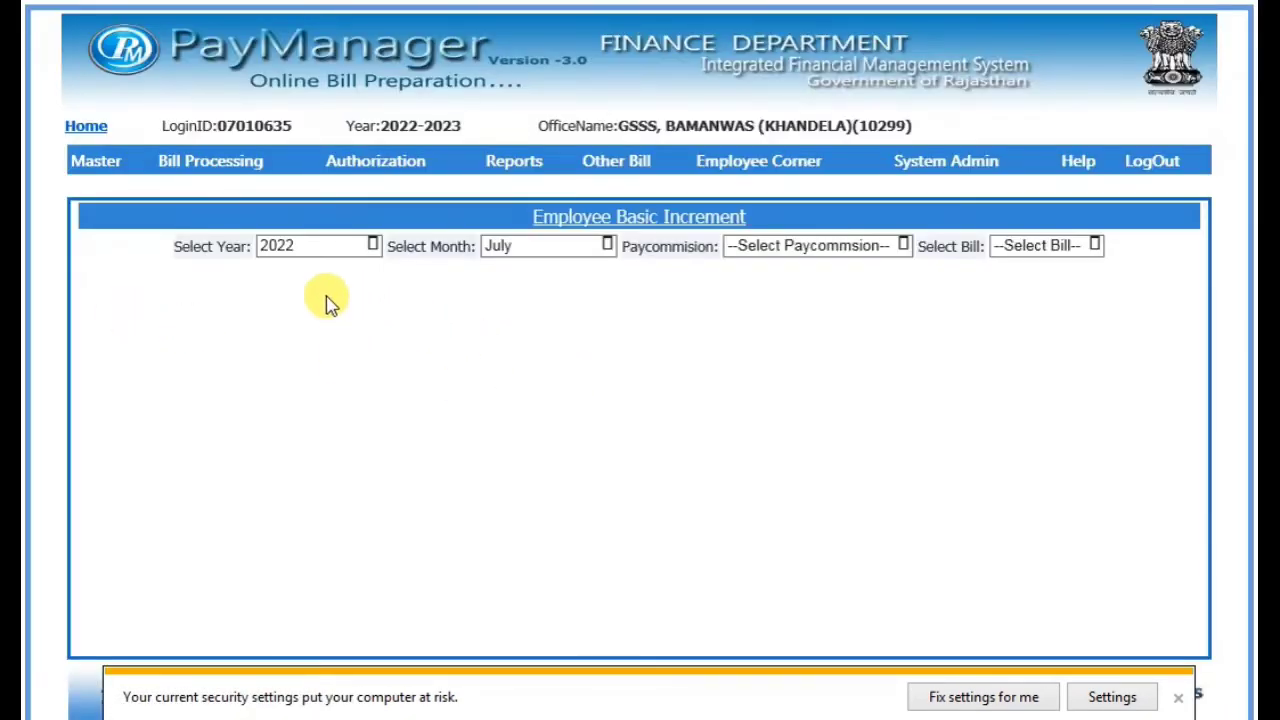
click(792, 248)
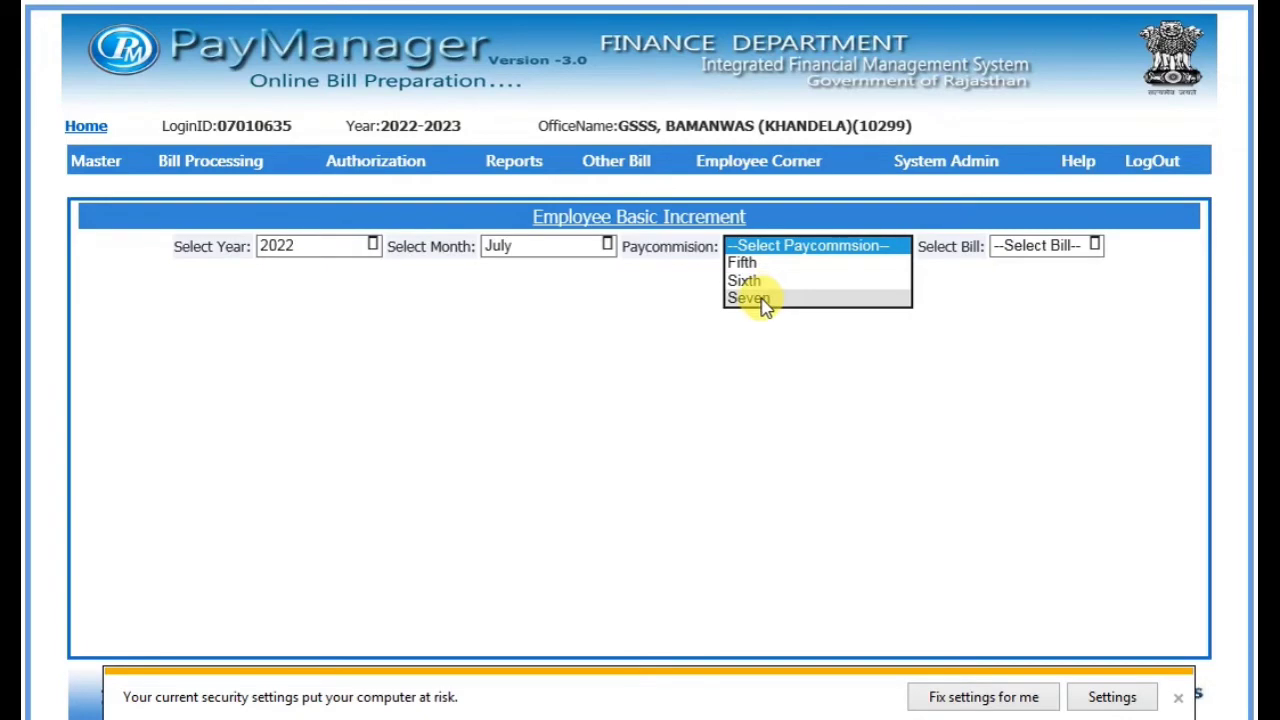
click(762, 298)
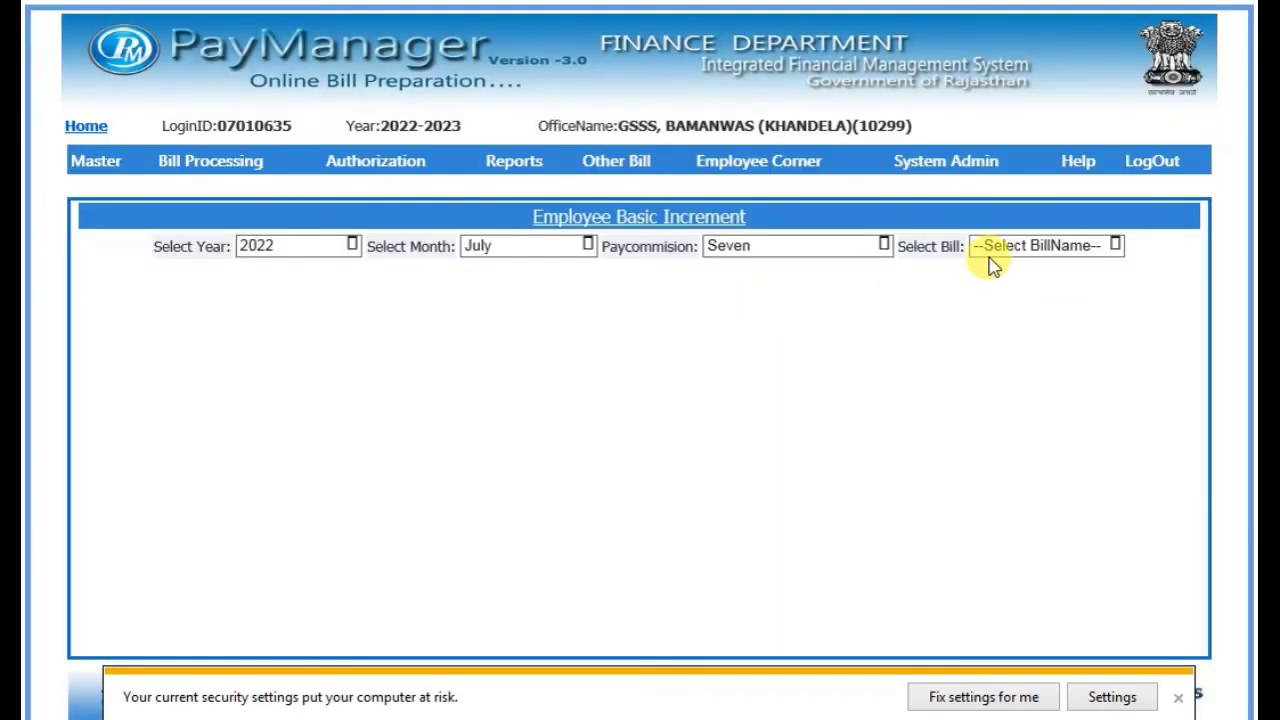
click(1012, 246)
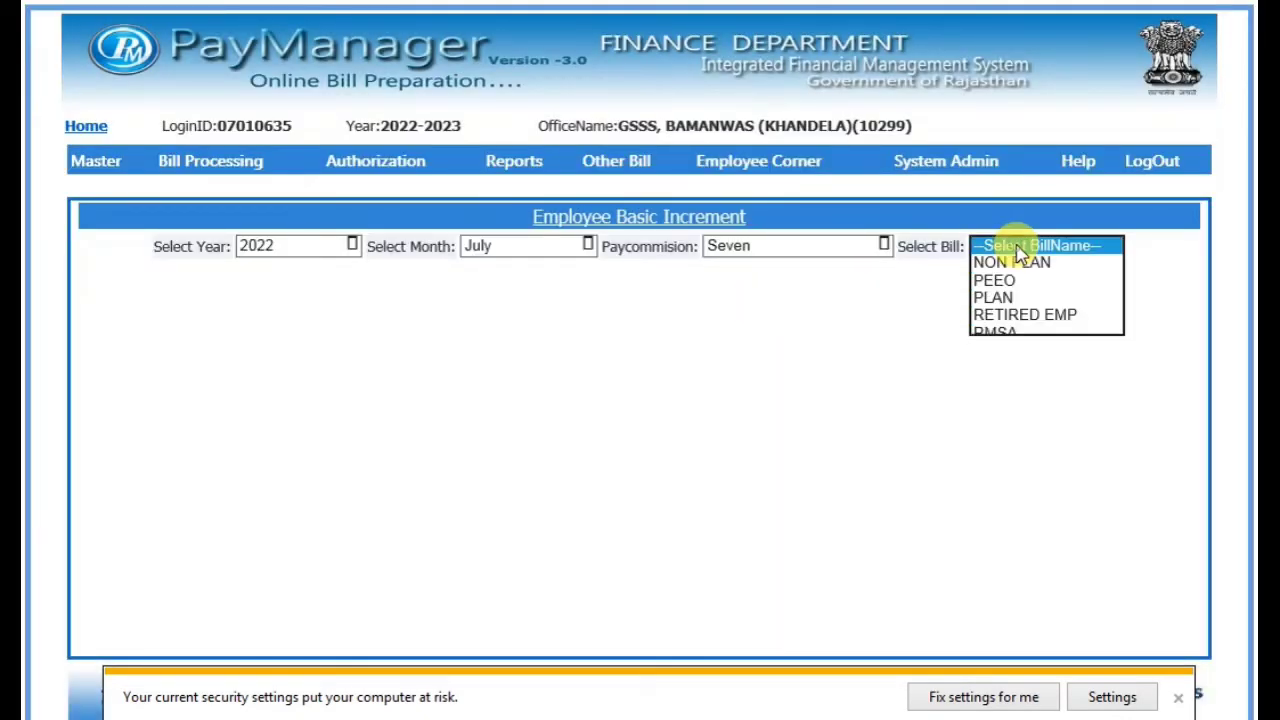
click(1016, 264)
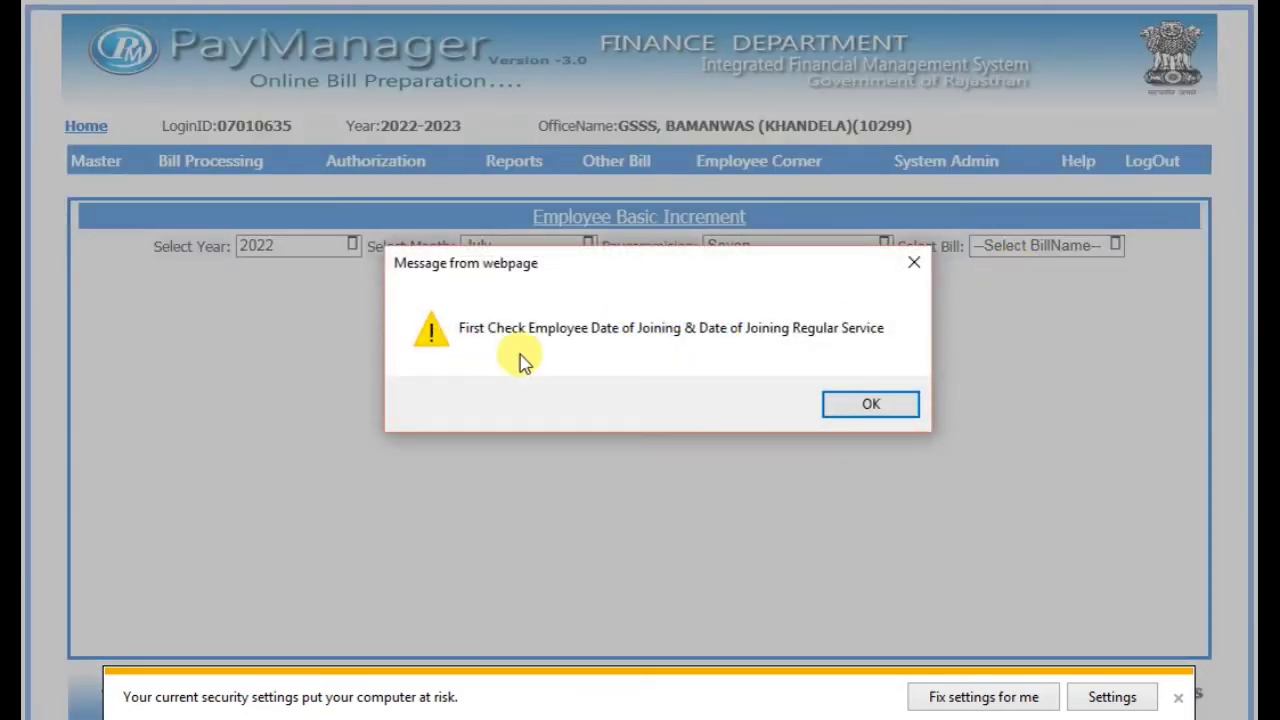
click(874, 408)
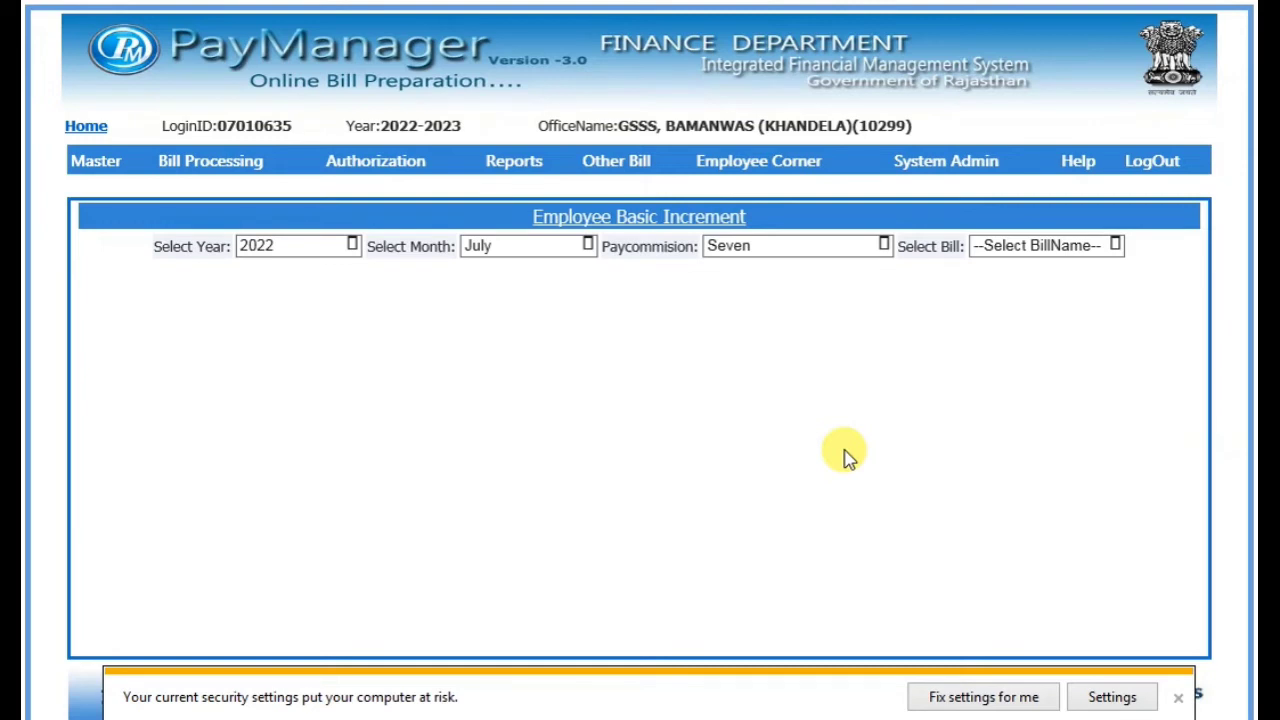
Open Employee Pay Details under salary preparation and dismiss the verification message.
mouse_move(187, 160)
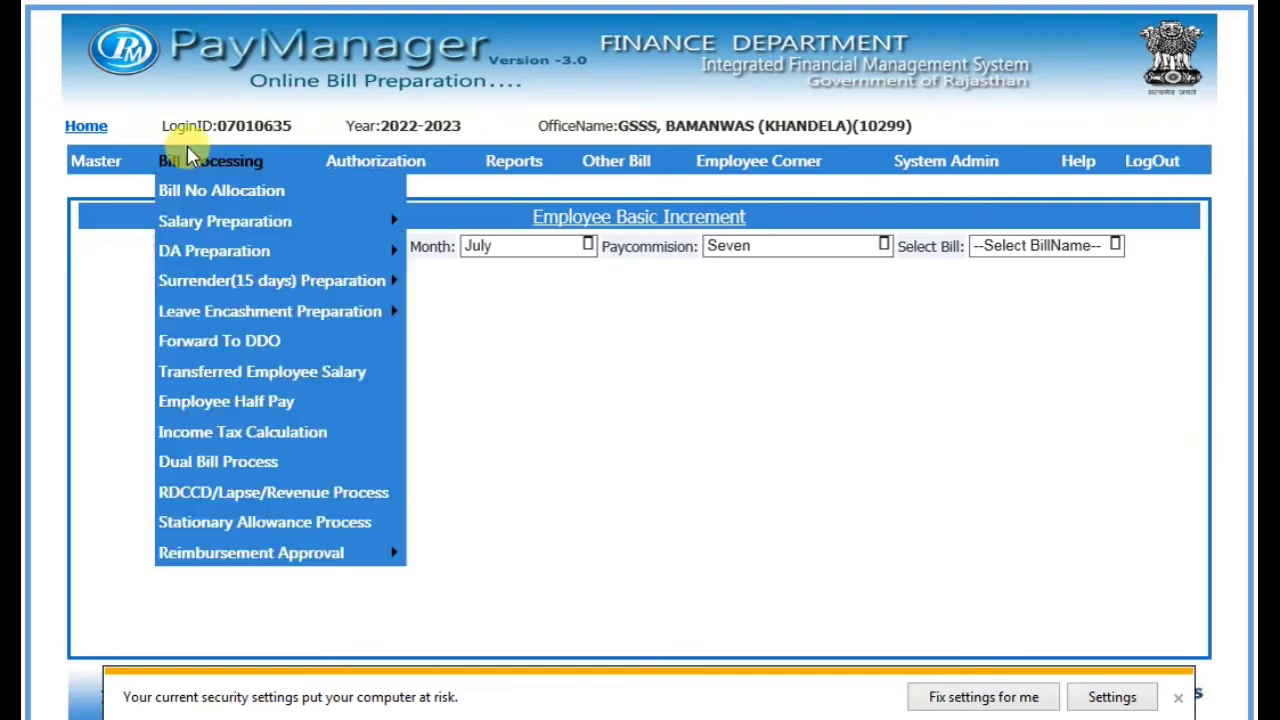
mouse_move(200, 228)
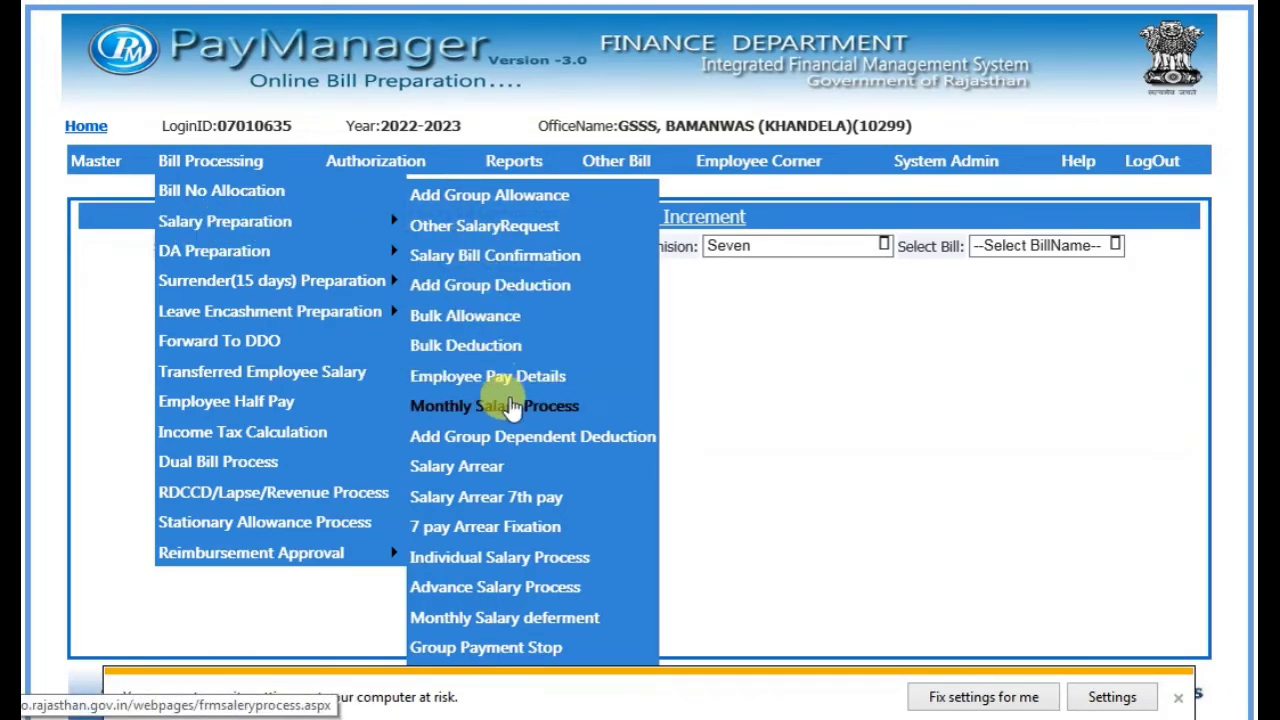
click(476, 376)
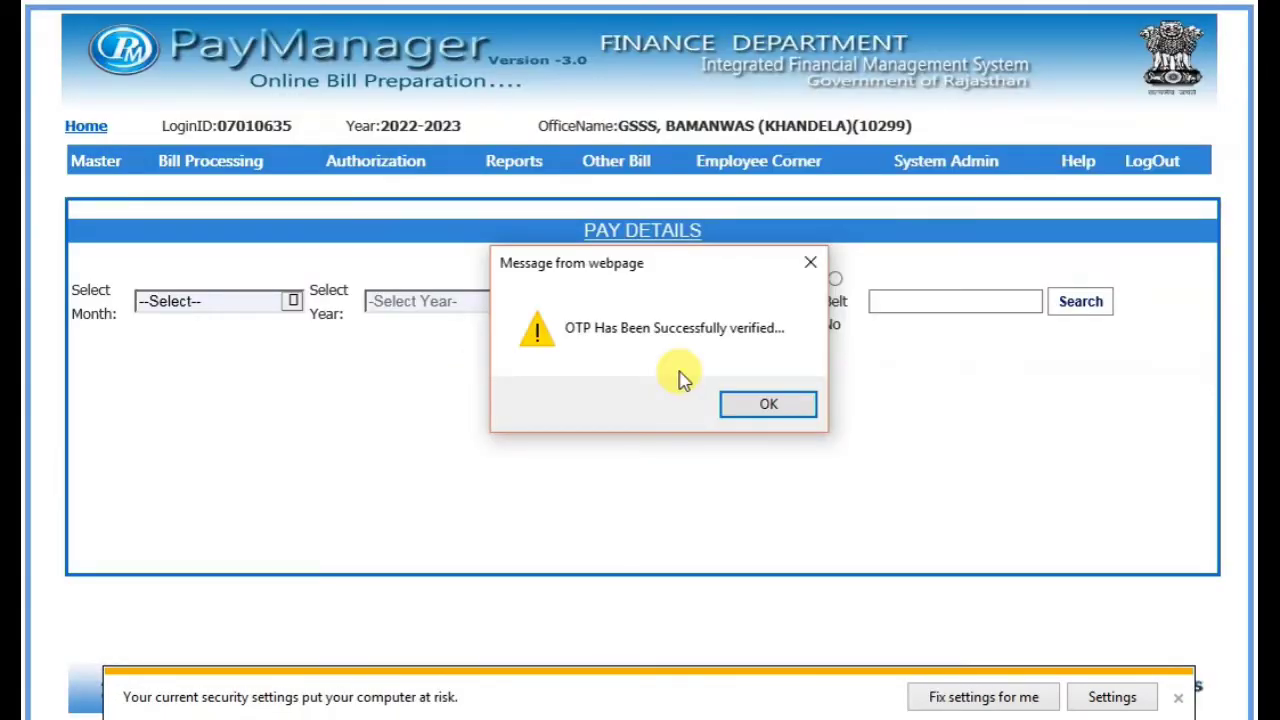
click(766, 406)
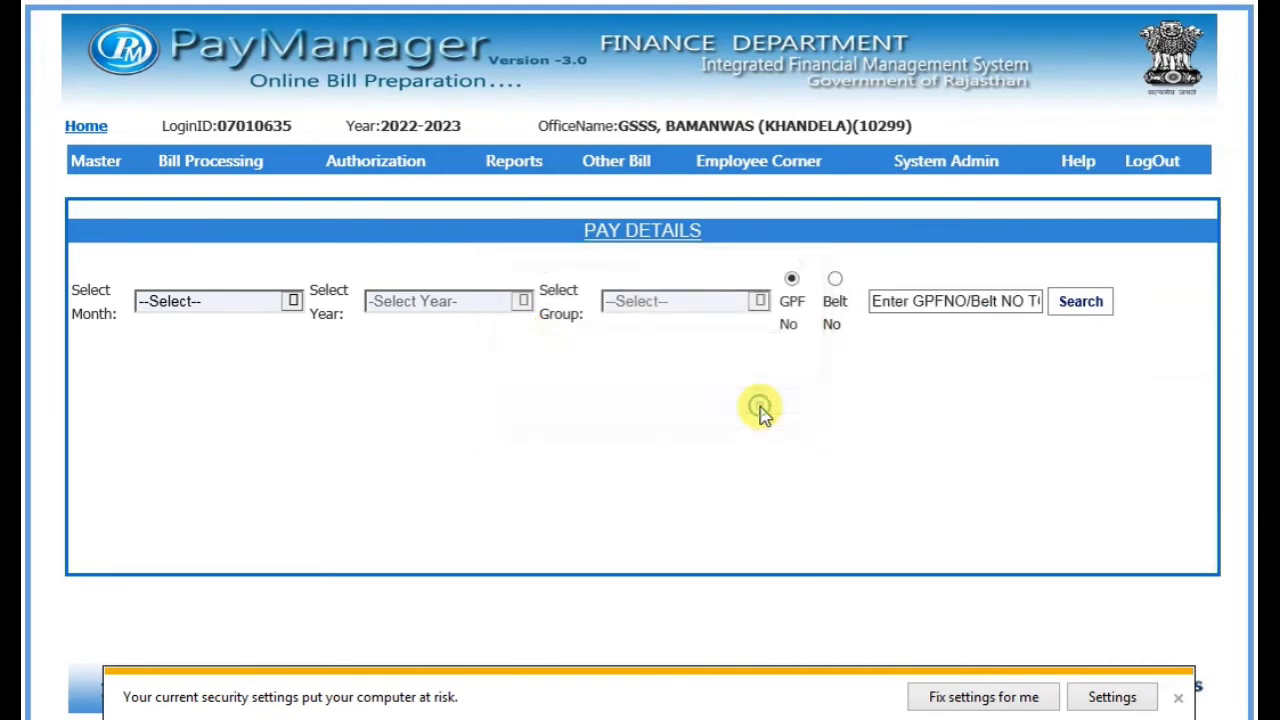
Load the July 2022 pay details for the NON PLAN group and show the fifth listed employee's allowances and deductions.
click(196, 315)
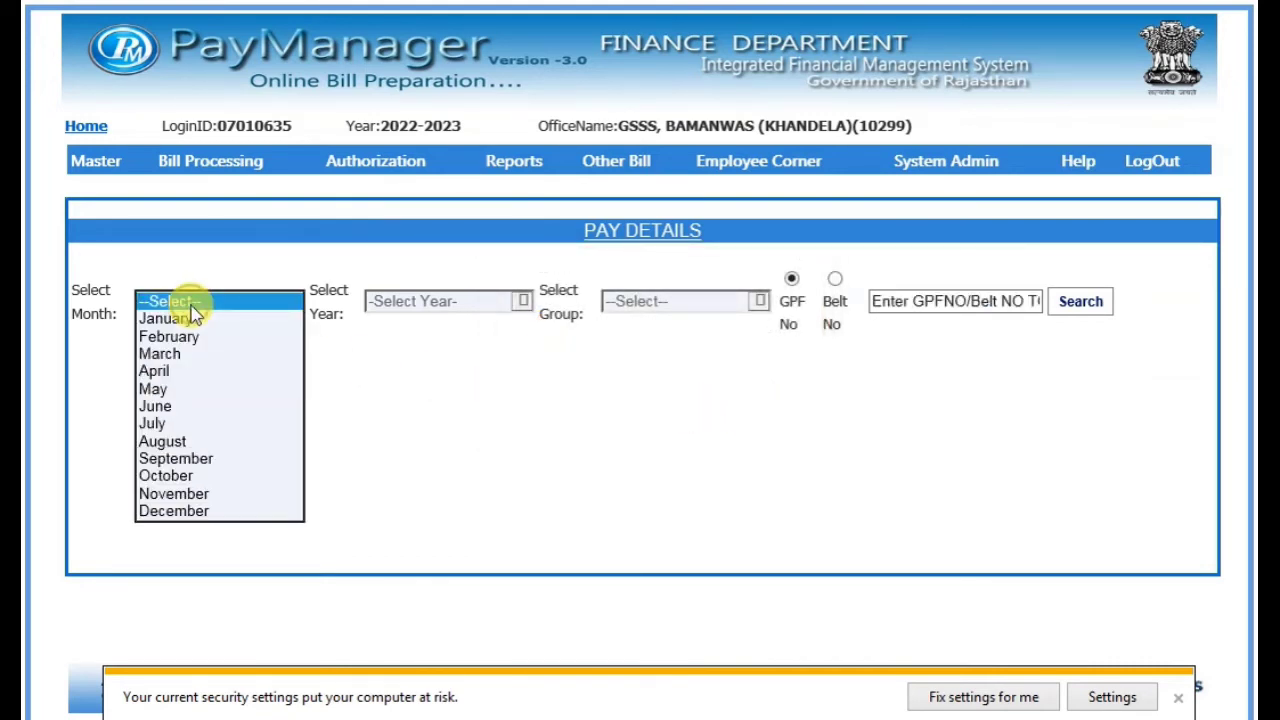
click(160, 423)
click(450, 310)
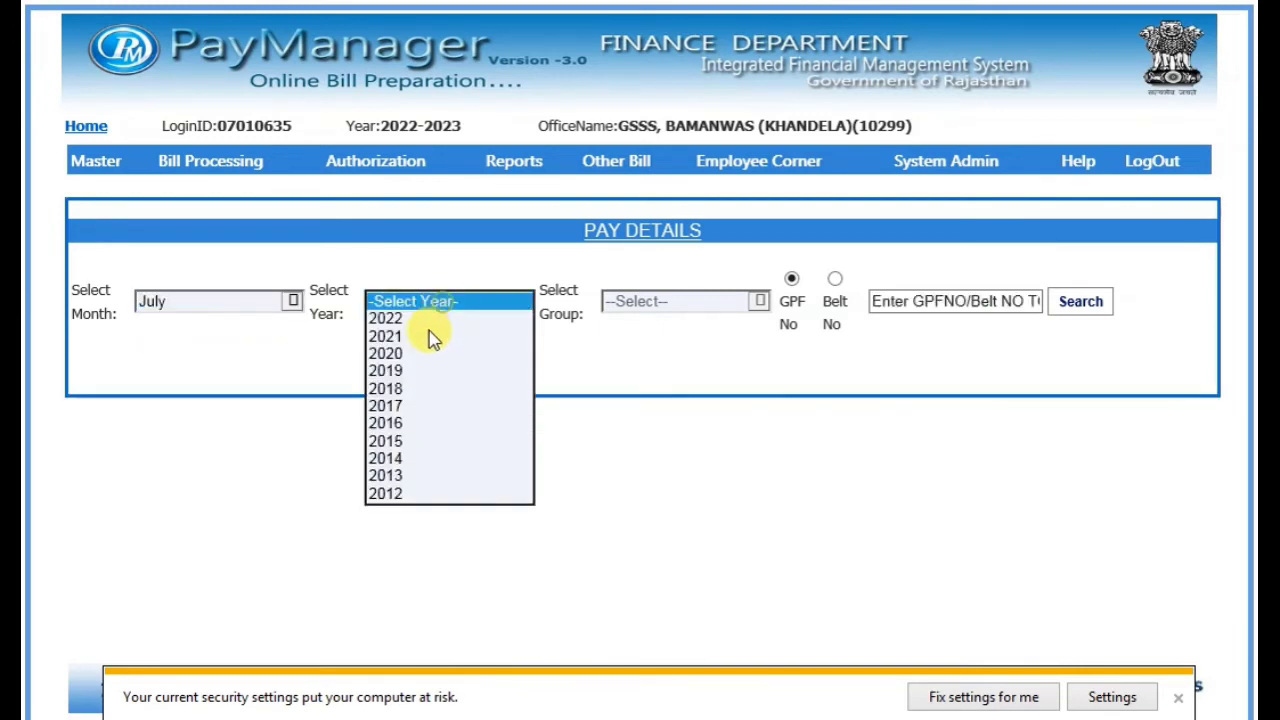
click(400, 318)
click(651, 300)
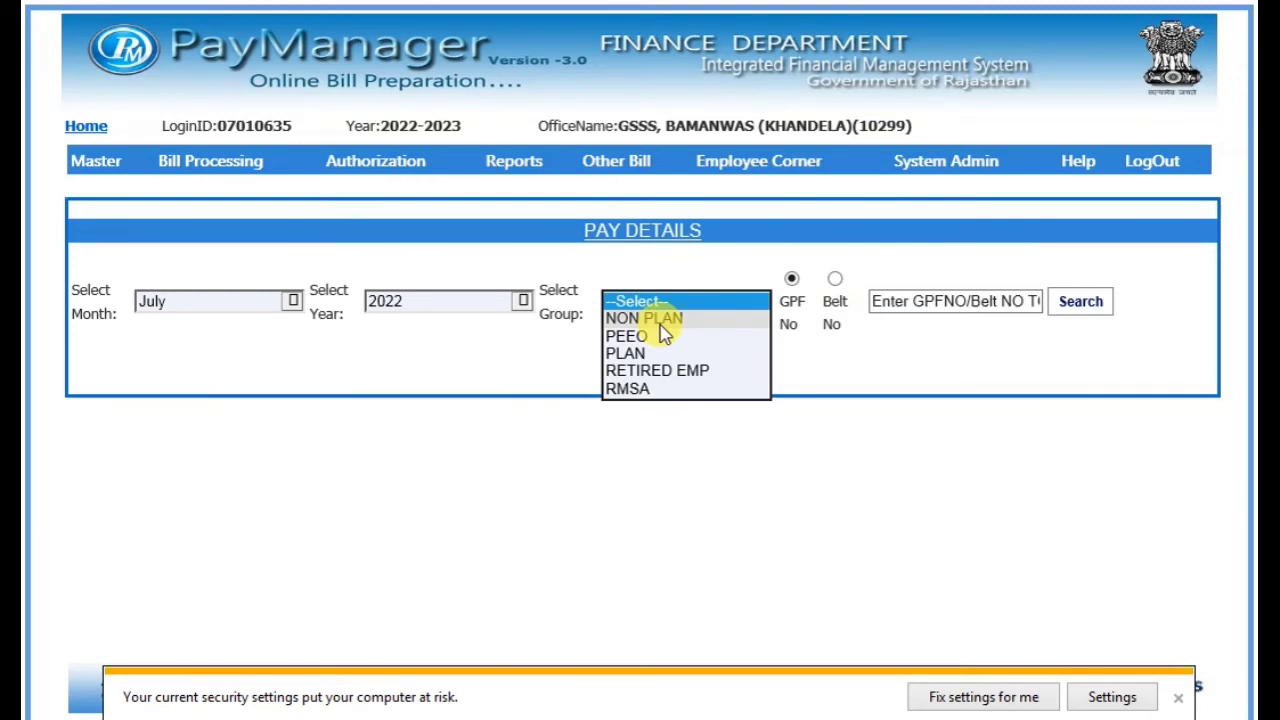
click(658, 320)
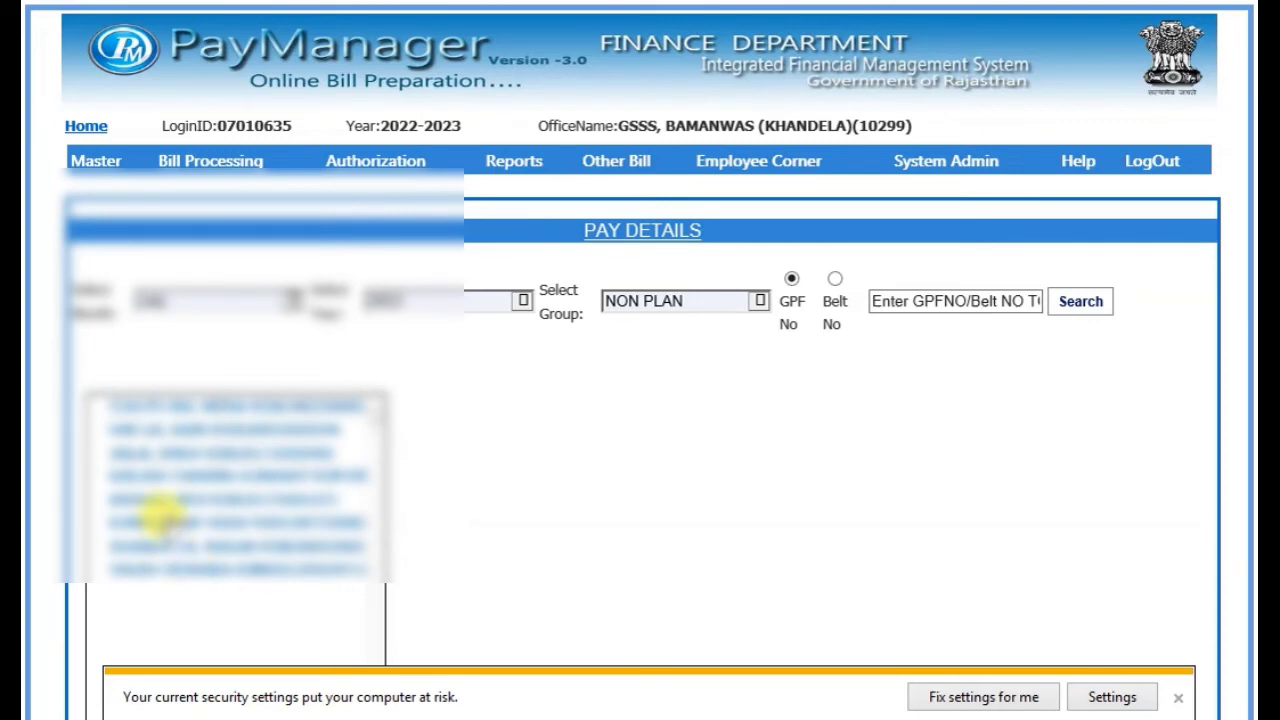
click(171, 500)
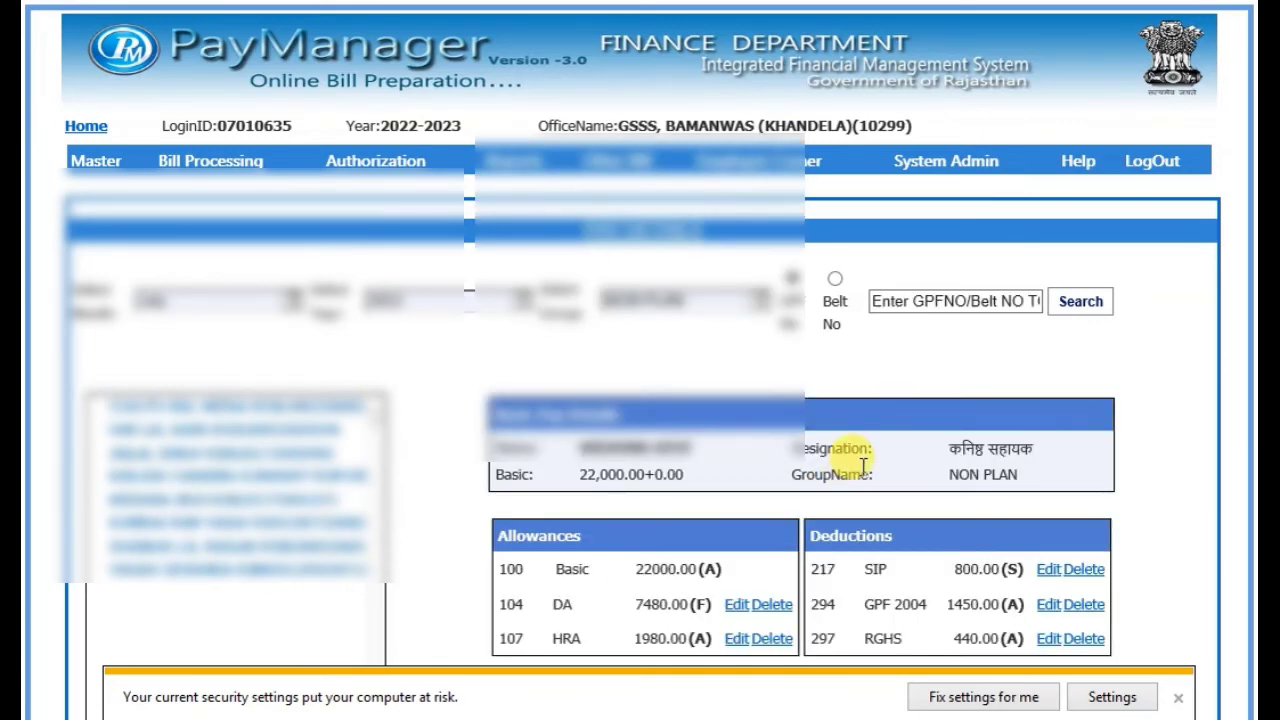
scroll(777, 366, down, 3)
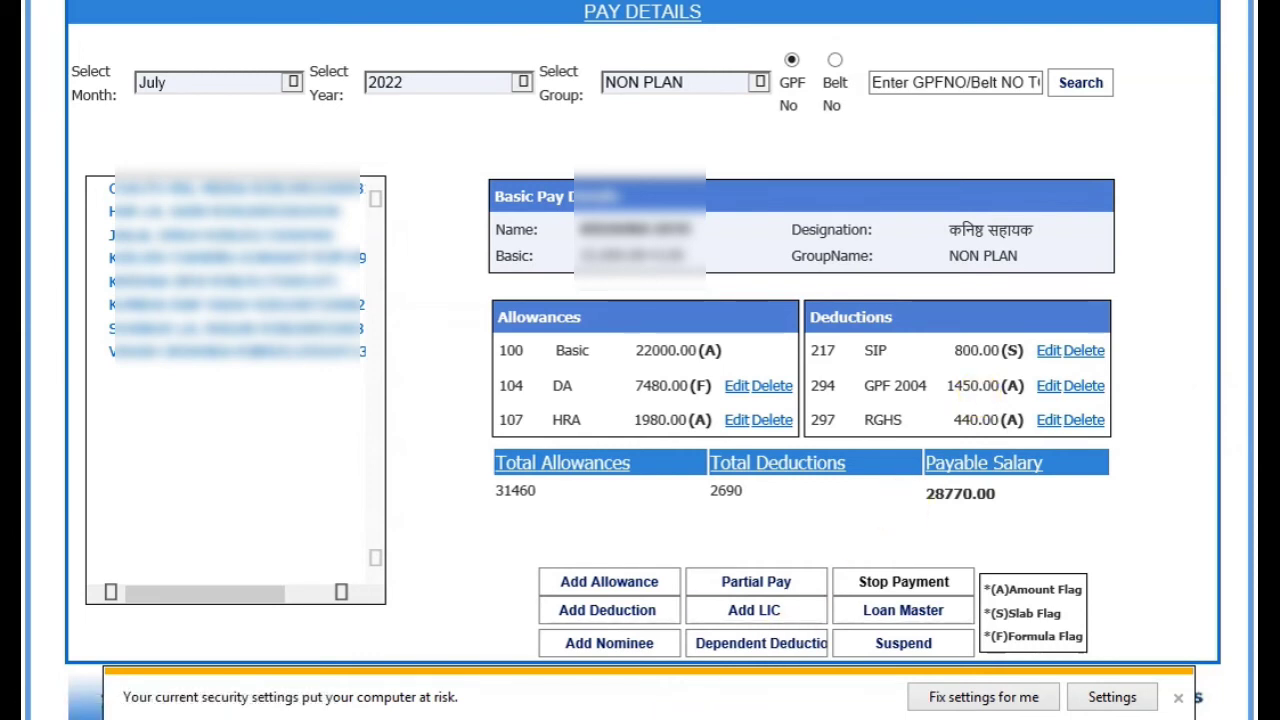
Check the GPF/GPF-2004 deduction slab slide in the PowerPoint presentation and return to PayManager.
mouse_move(860, 718)
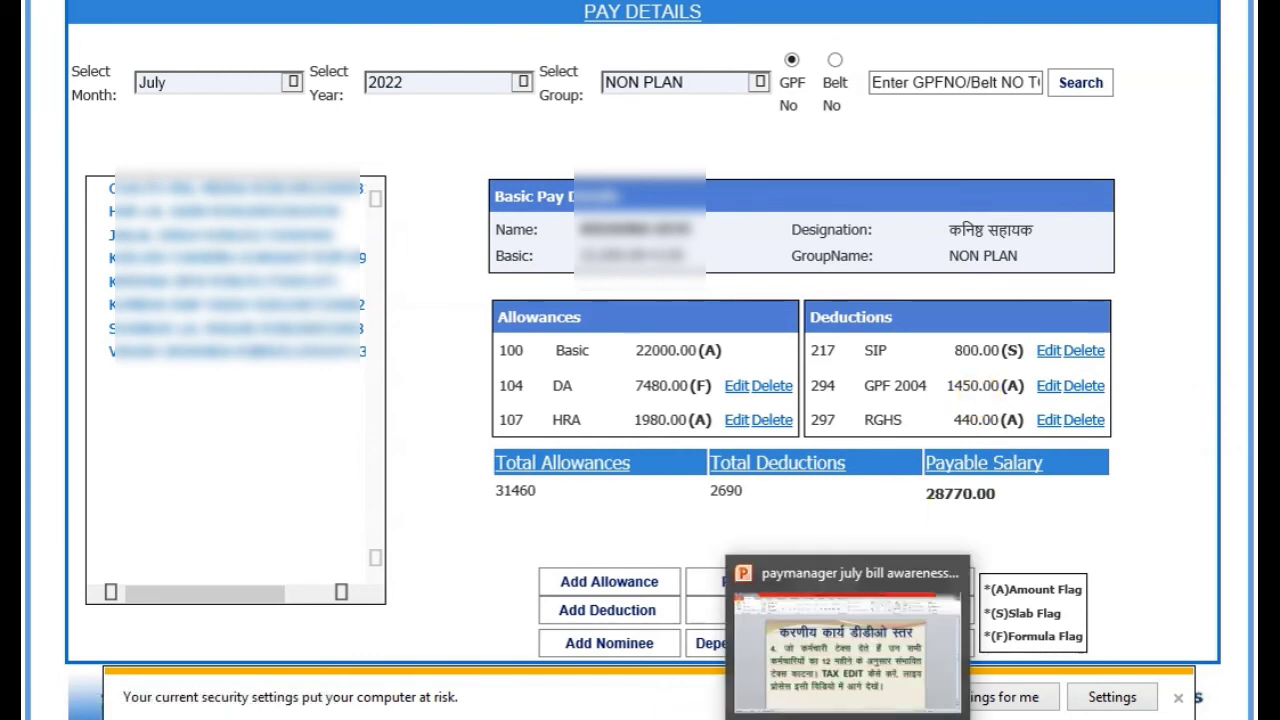
click(860, 648)
scroll(524, 315, down, 3)
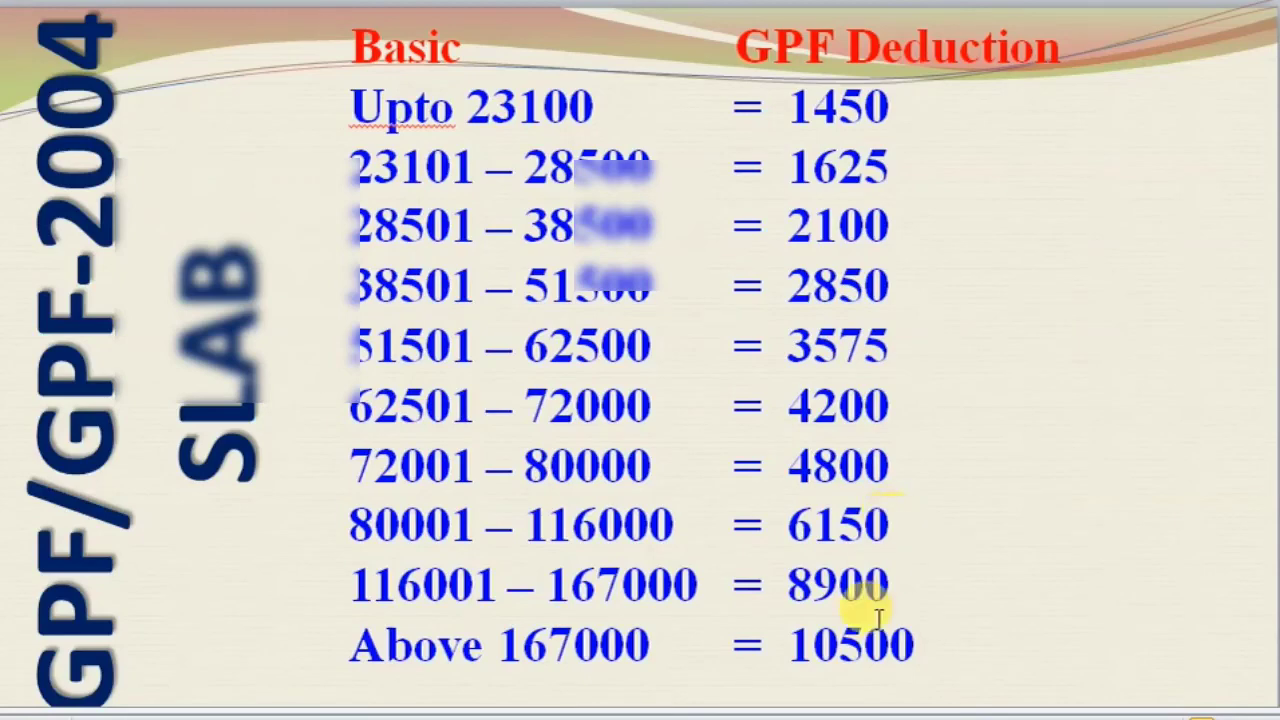
mouse_move(753, 719)
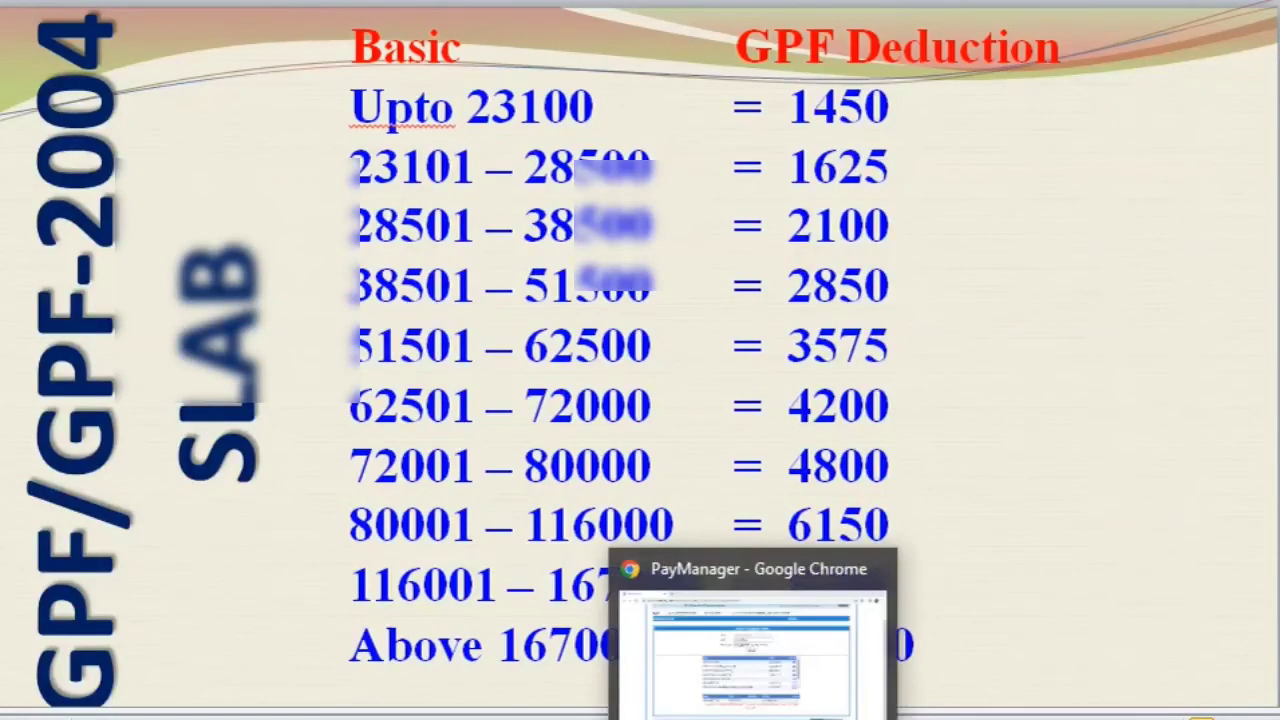
click(752, 655)
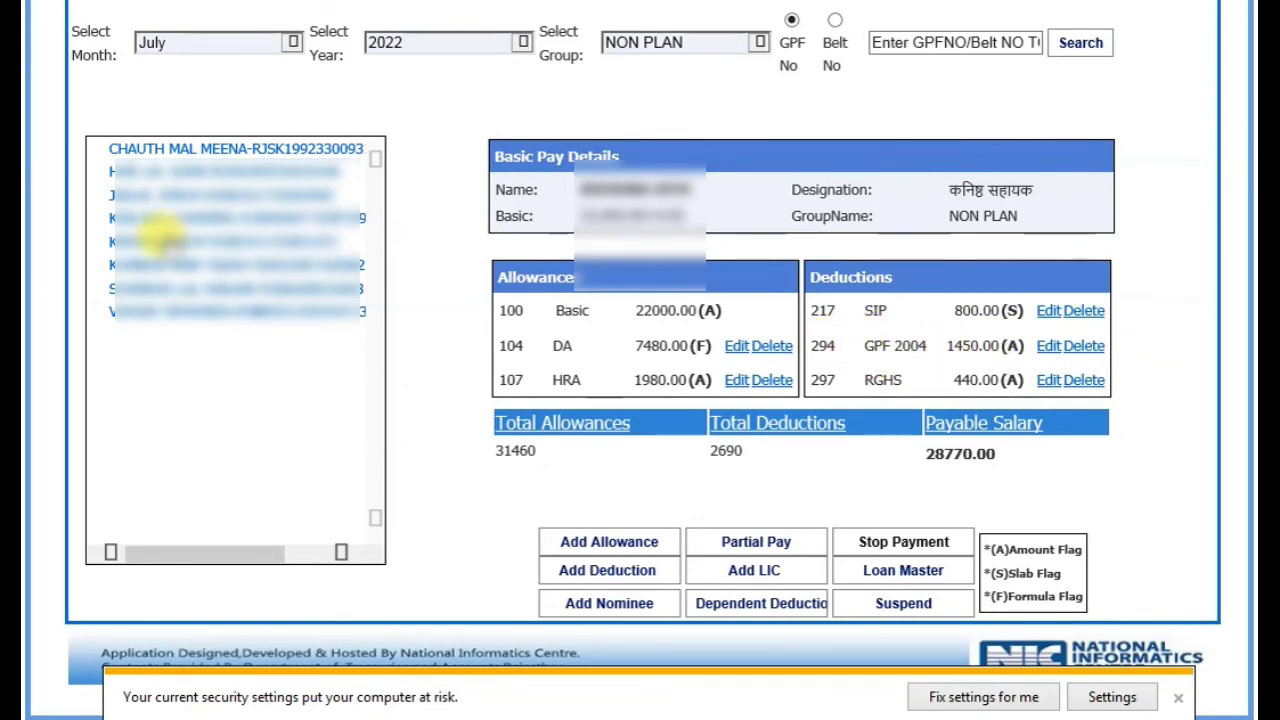
Open the amount editor for the GPF 2004 deduction and exit it without updating.
click(195, 150)
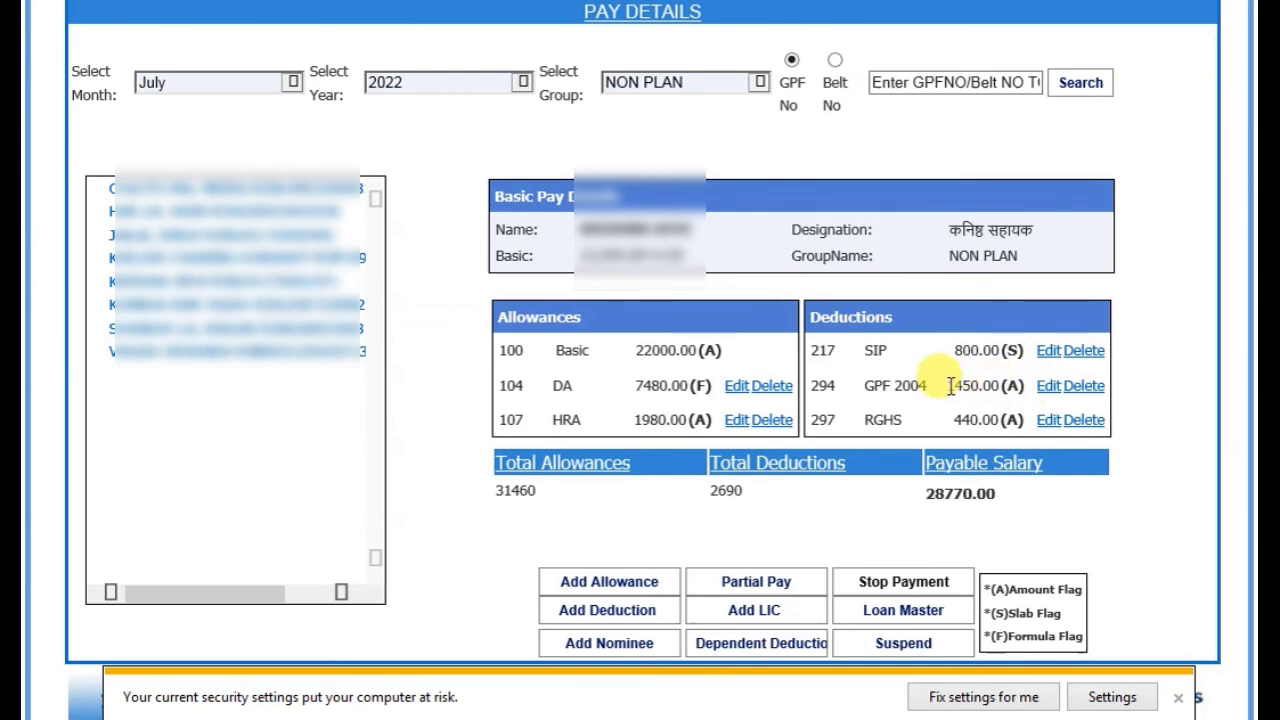
click(1049, 388)
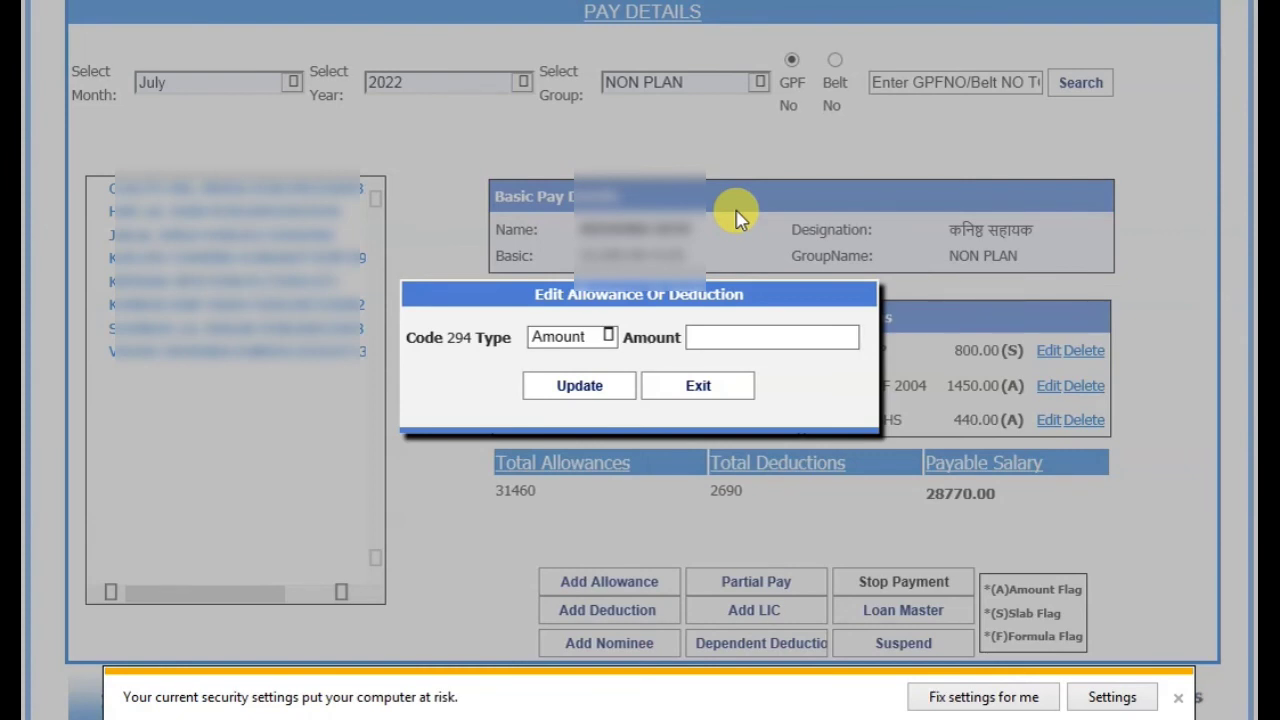
click(717, 339)
click(717, 339)
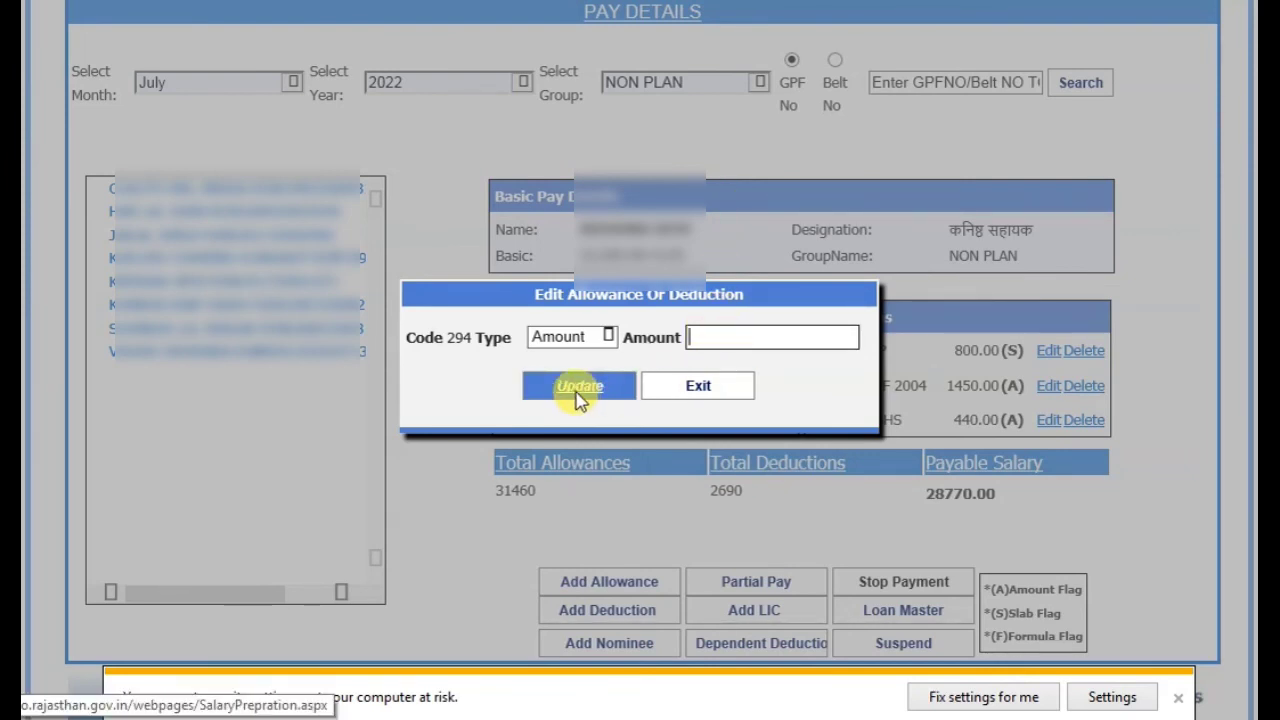
click(690, 388)
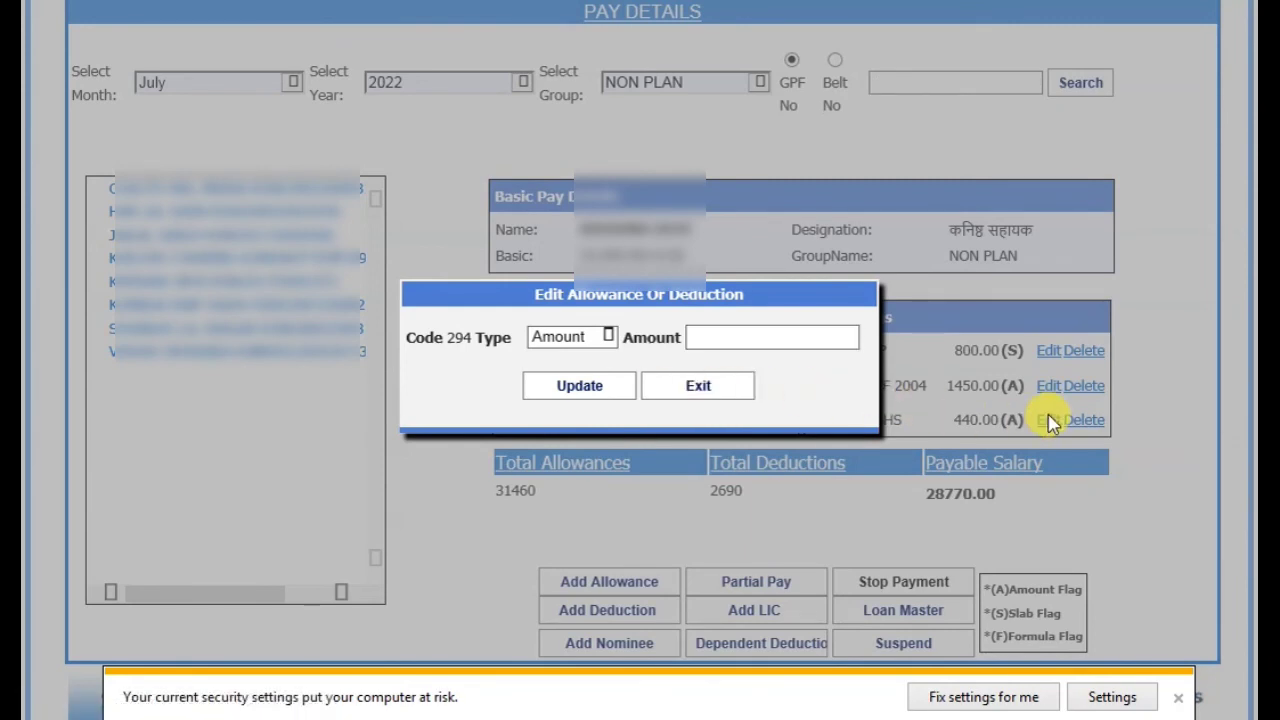